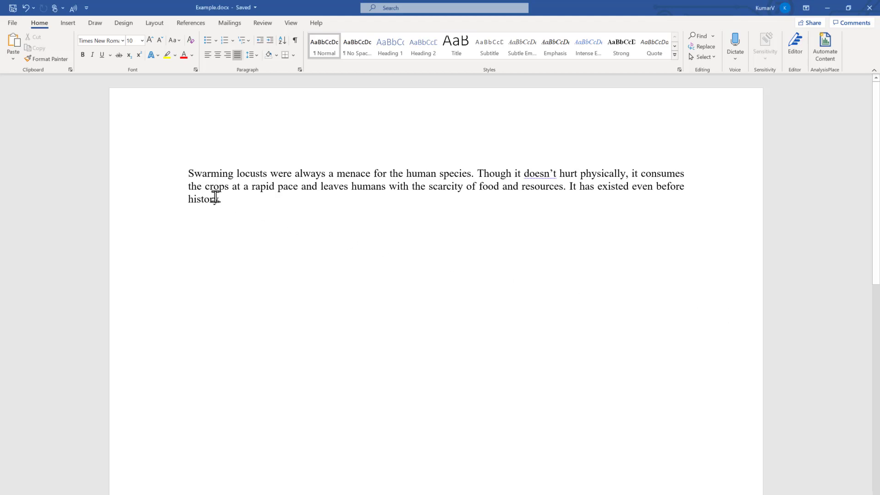
Select the entire locust paragraph and apply lowercase from the Change Case (Aa) menu
left_click_drag(212, 196, 187, 176)
left_click(250, 207)
left_click_drag(230, 202, 184, 174)
left_click(195, 181)
left_click(478, 173)
left_click(574, 206)
key("ctrl+a")
left_click(324, 228)
left_click(187, 185, "shift")
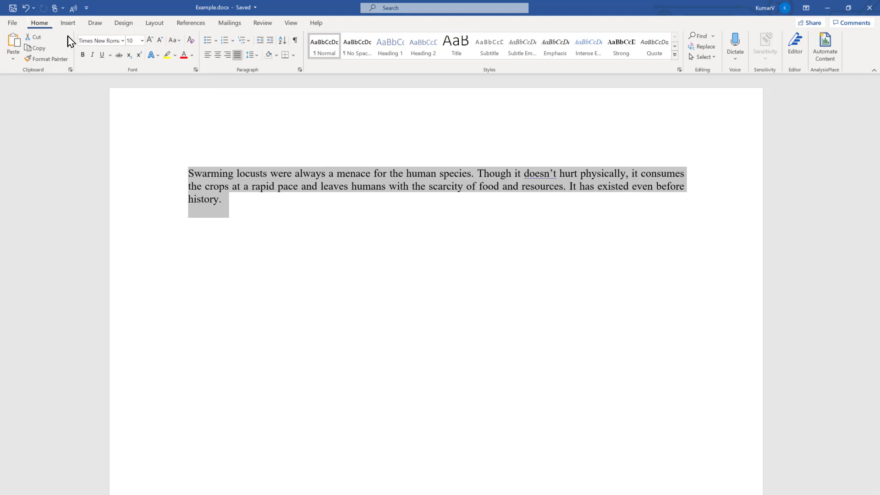
left_click(180, 40)
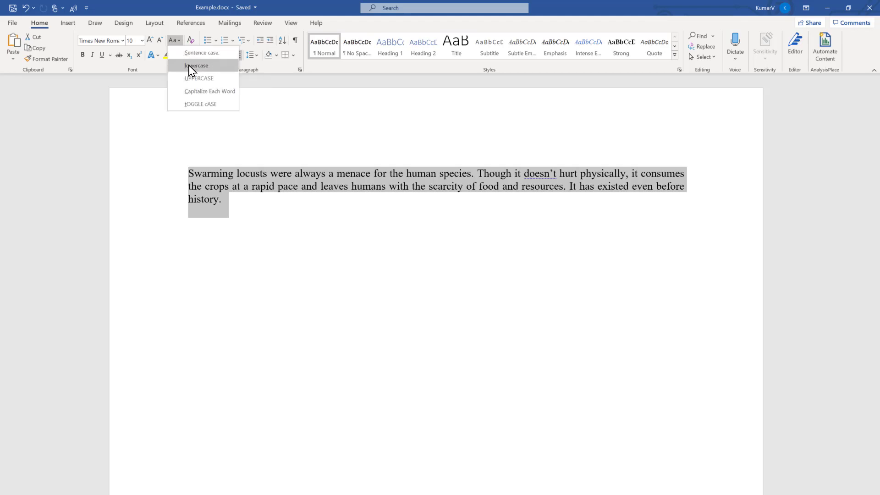
left_click(190, 65)
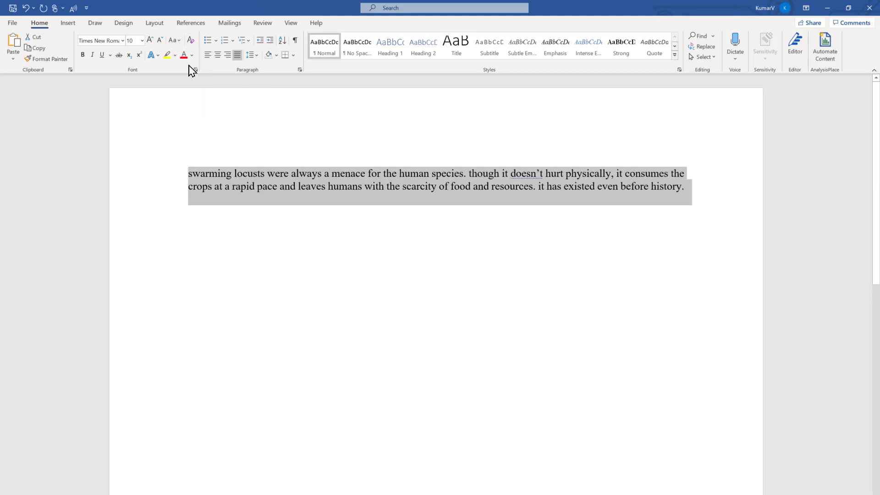
Reselect the lowercase locust paragraph and convert it to UPPERCASE via Change Case
left_click(234, 174)
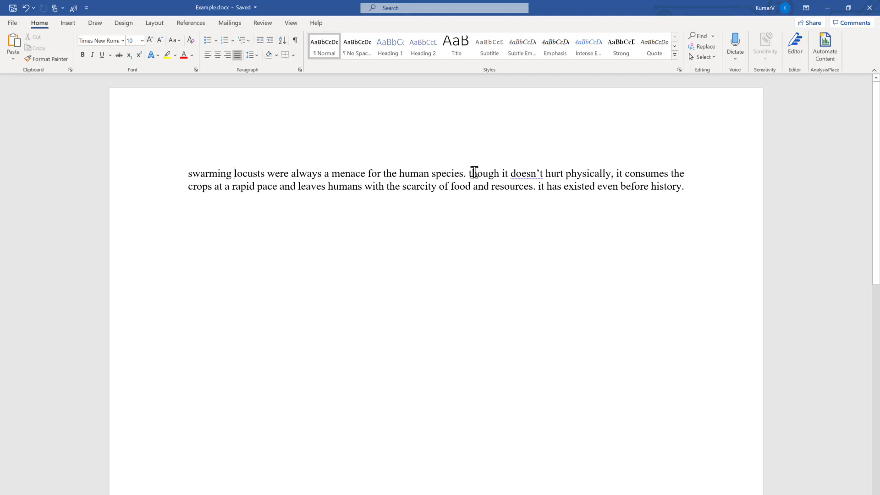
mouse_move(691, 190)
left_mouse_down()
mouse_move(234, 191)
mouse_move(183, 175)
left_mouse_up()
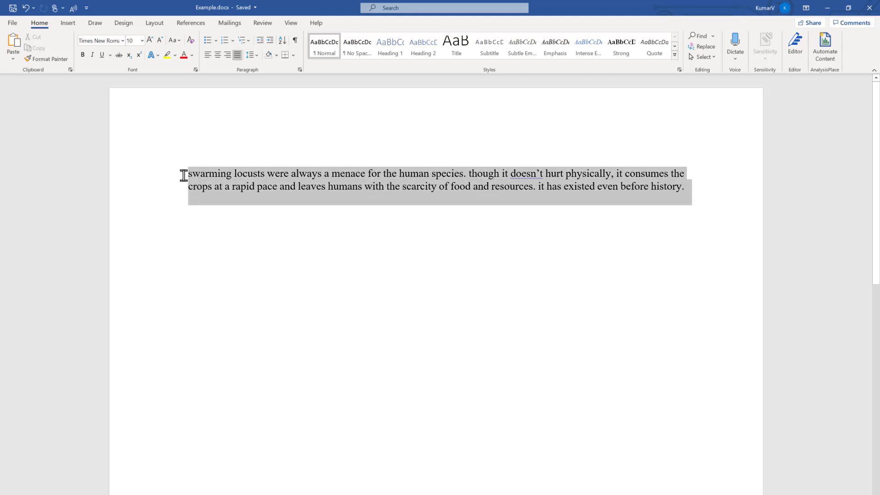
left_click(223, 196)
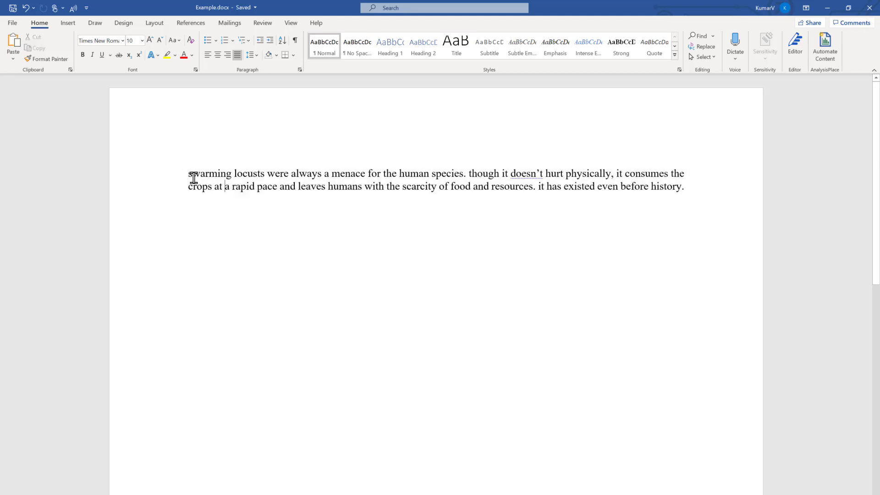
left_click_drag(188, 175, 697, 204)
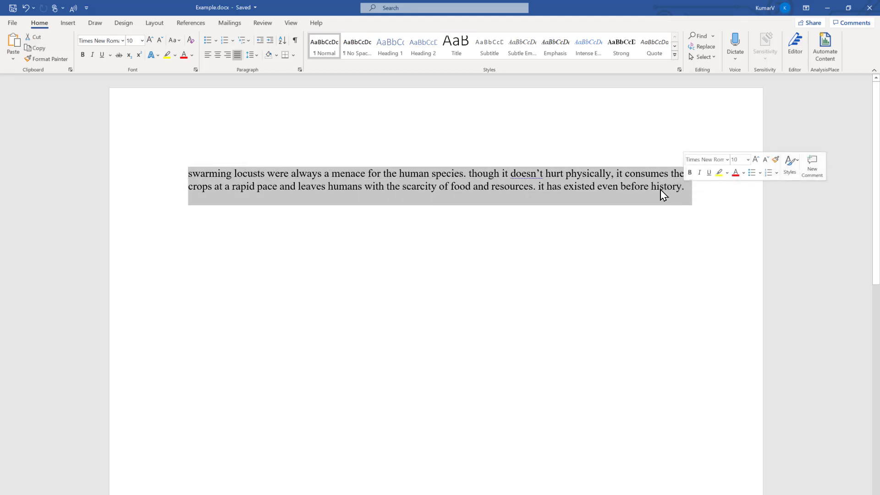
left_click(554, 192)
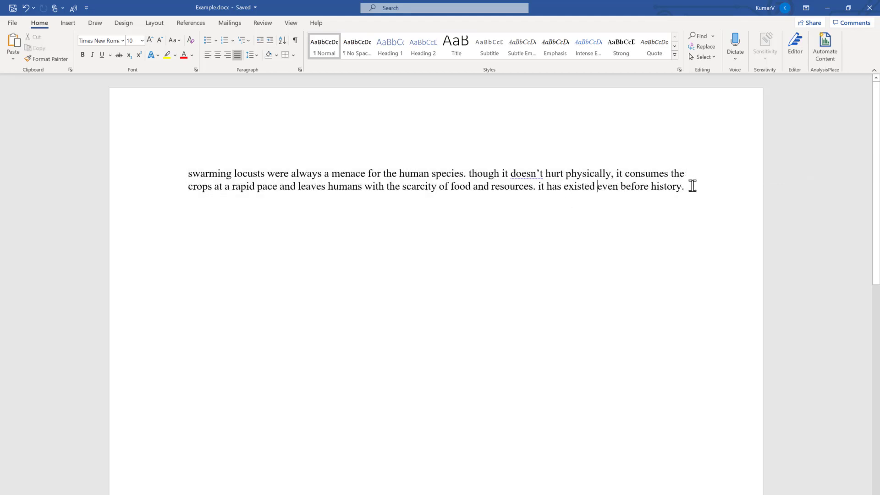
left_click_drag(691, 188, 193, 174)
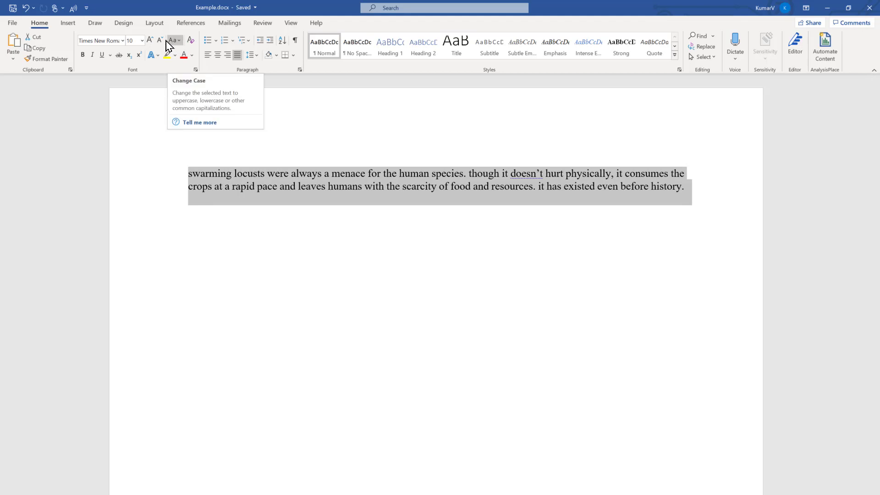
left_click(183, 47)
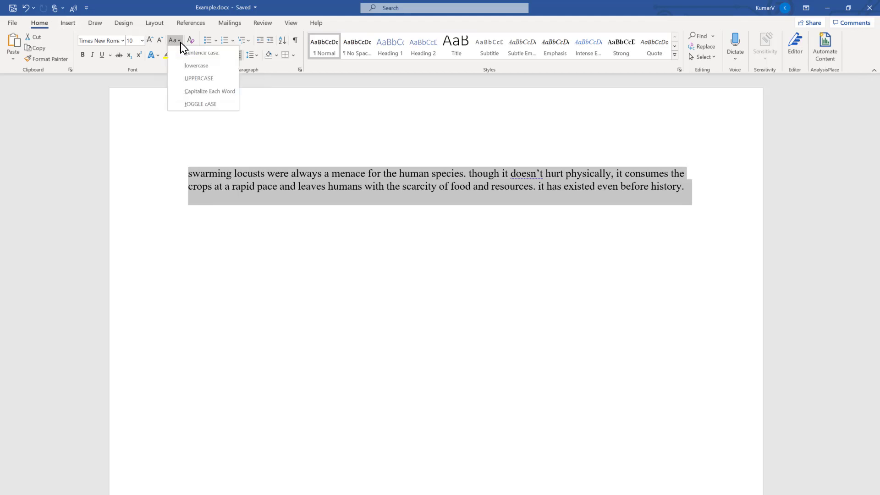
left_click(197, 80)
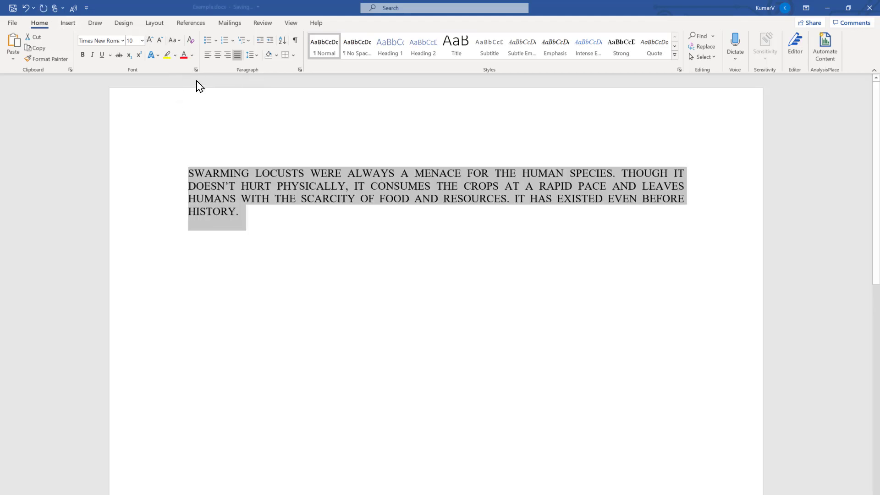
Select the all-caps locust paragraph and apply Capitalize Each Word from Change Case
left_click(210, 172)
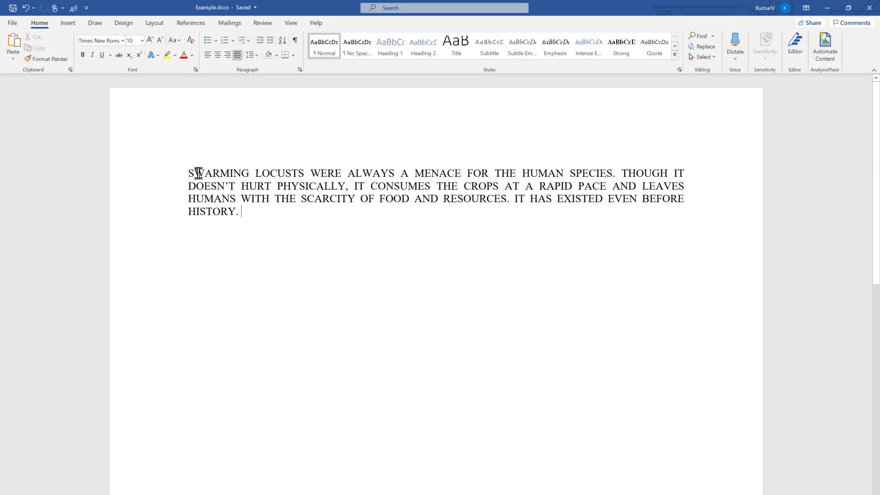
left_click_drag(189, 174, 195, 174)
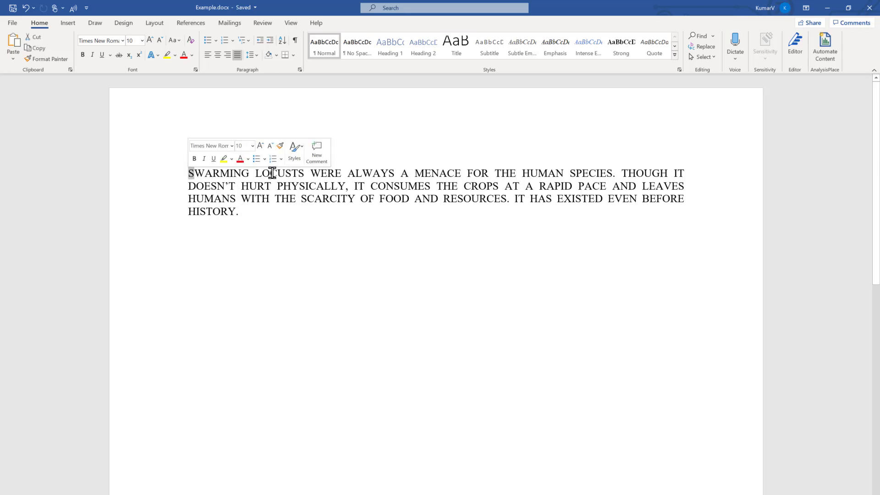
left_click_drag(256, 174, 262, 174)
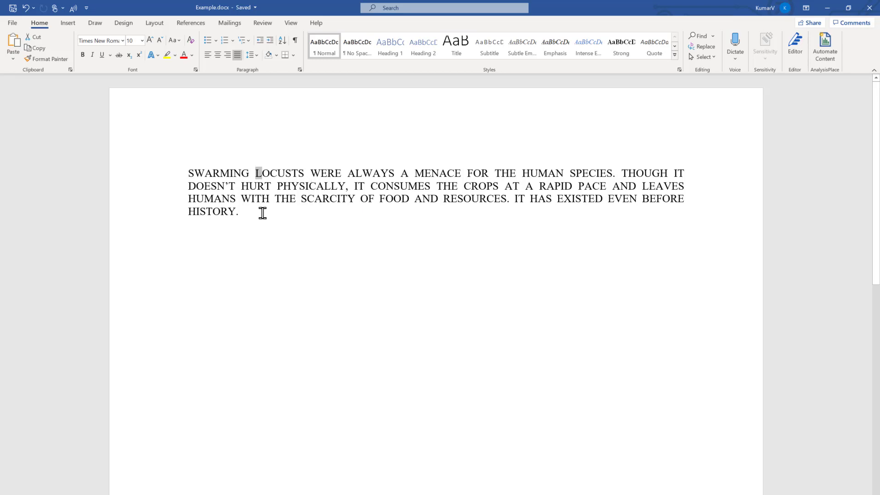
left_click_drag(248, 211, 188, 176)
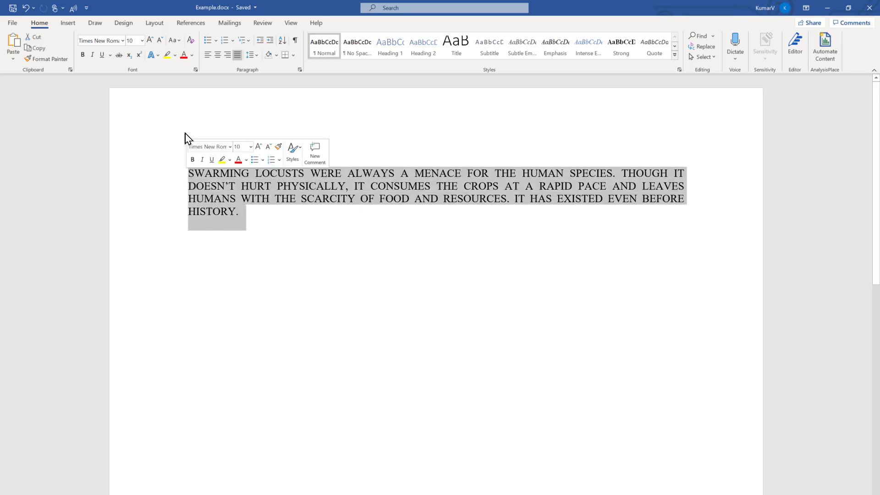
left_click(179, 40)
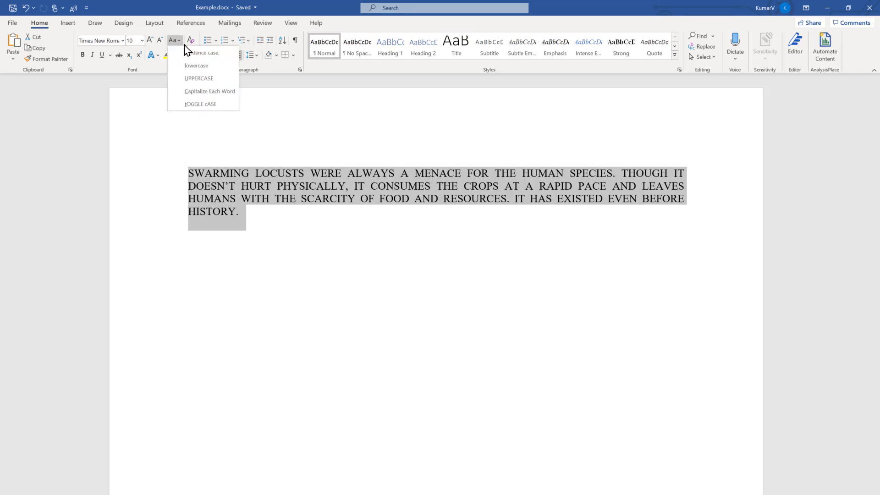
left_click(205, 92)
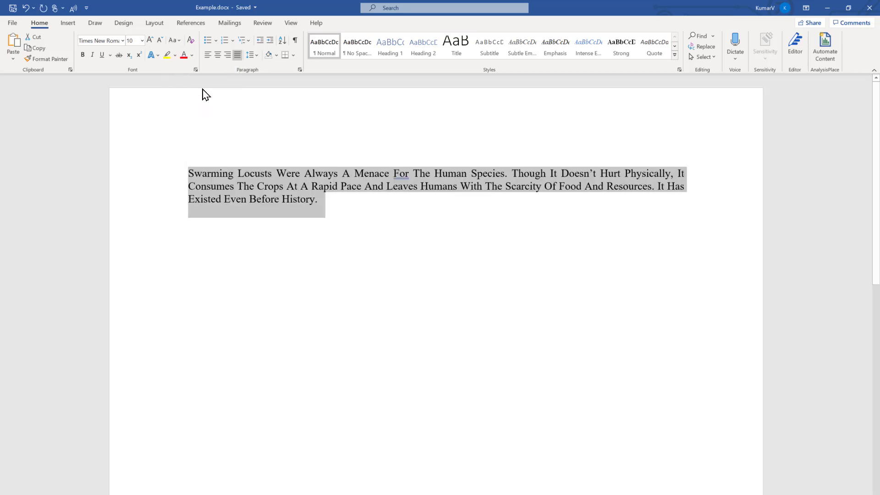
left_click(250, 173)
Select the capitalized locust paragraph and apply tOGGLE cASE from Change Case
left_click_drag(189, 173, 195, 173)
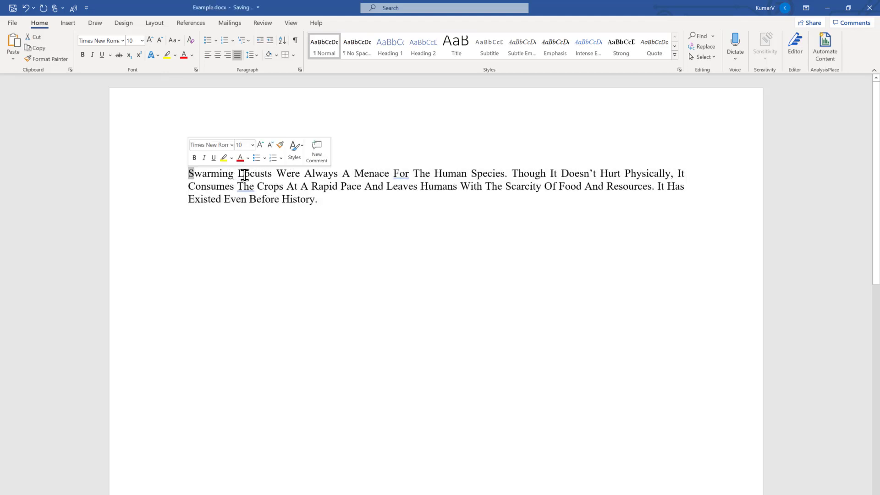
left_click_drag(244, 174, 275, 175)
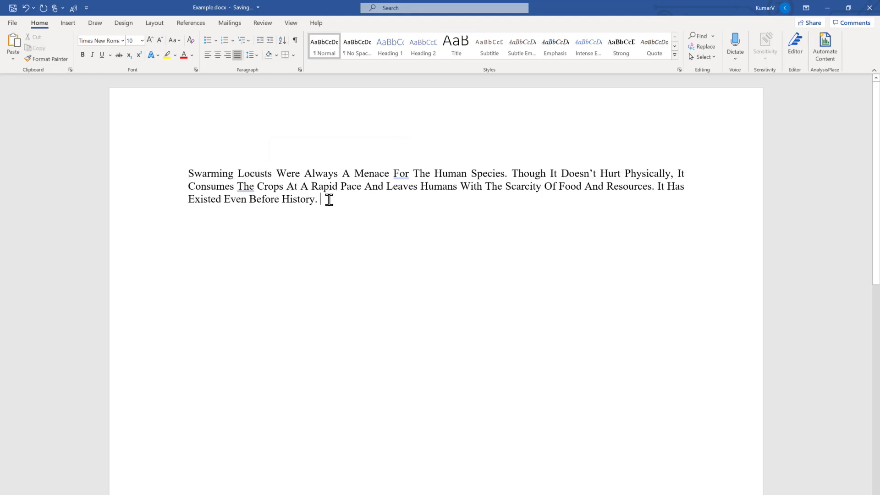
left_click_drag(322, 200, 174, 42)
left_click(176, 42)
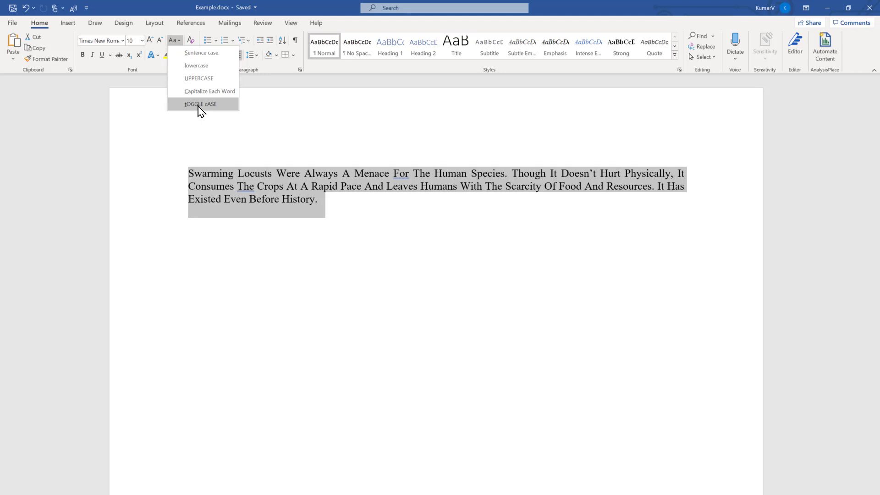
left_click(201, 104)
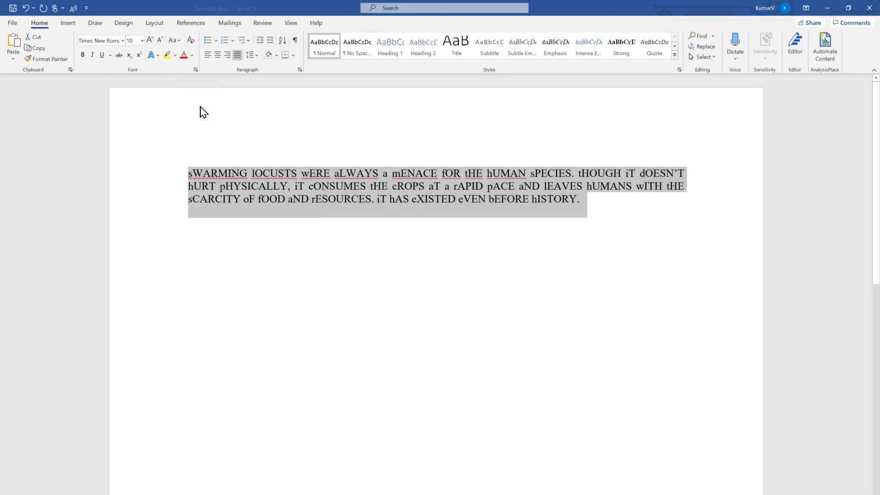
left_click(262, 168)
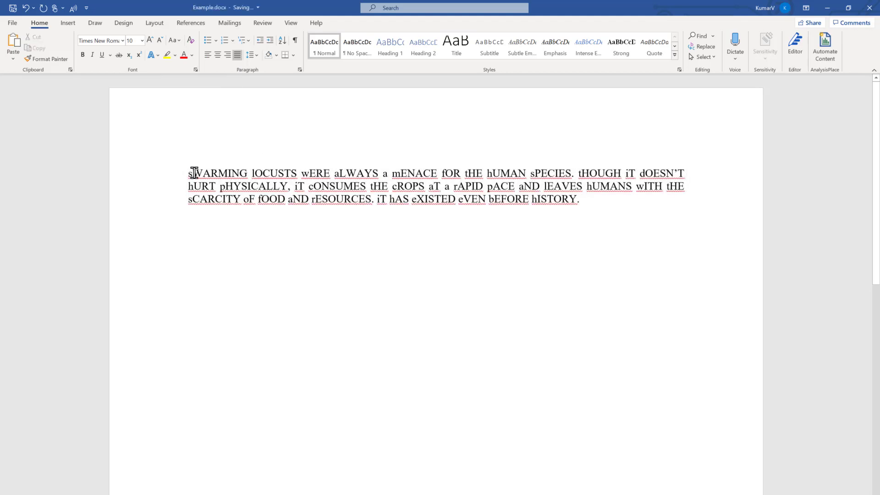
Select the toggled-case paragraph and reapply Capitalize Each Word from Change Case
left_click_drag(187, 173, 248, 174)
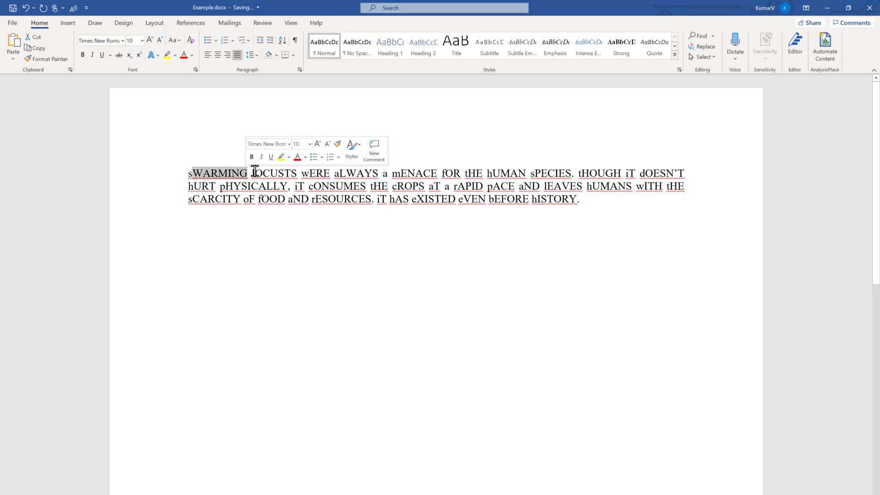
left_click_drag(255, 173, 296, 173)
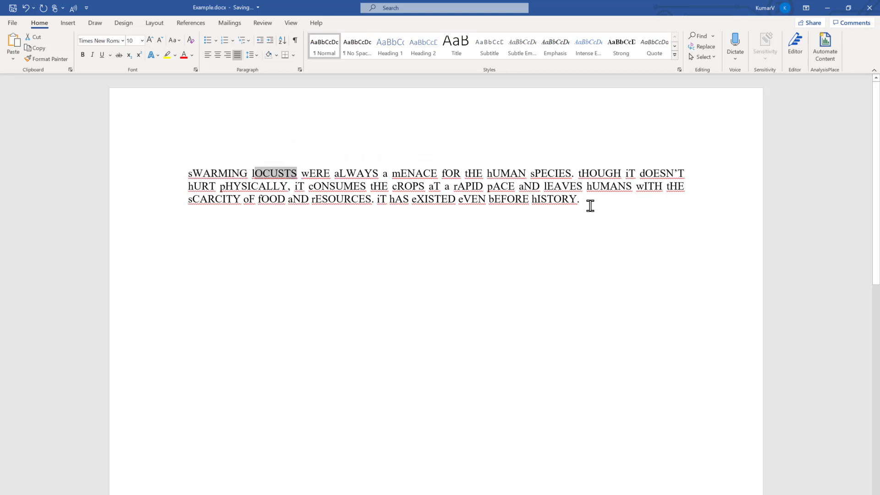
left_click_drag(591, 204, 187, 178)
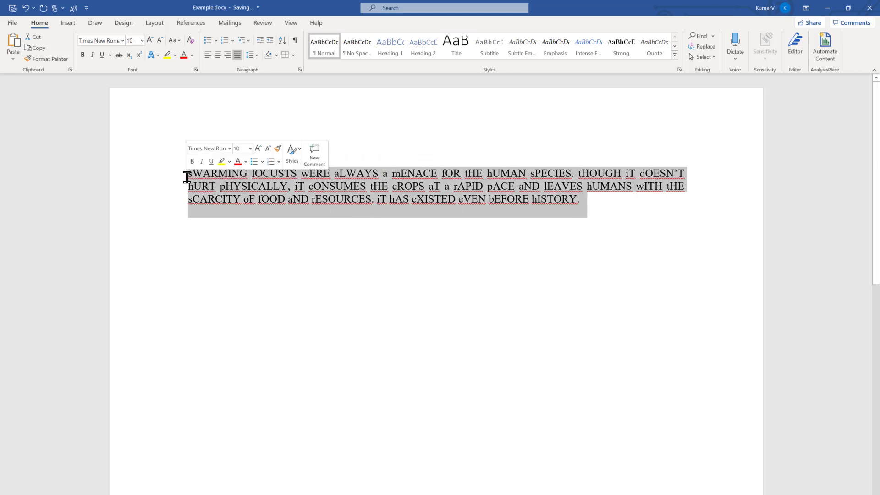
left_click(178, 40)
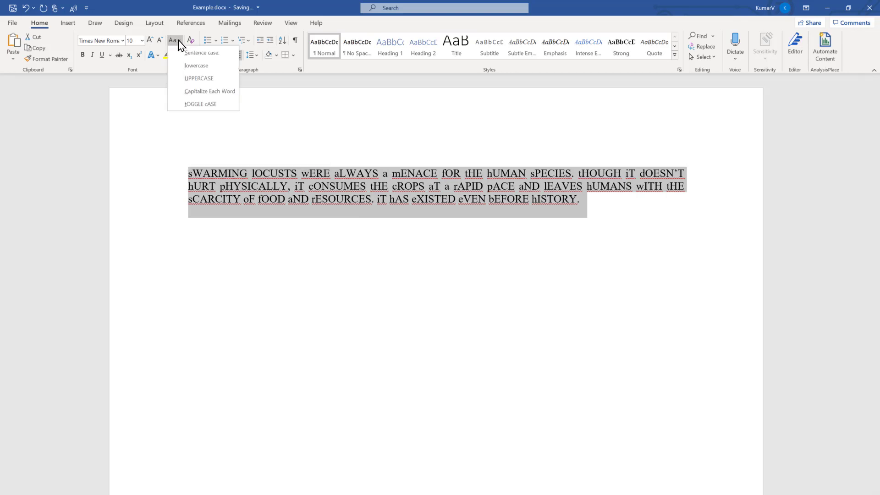
left_click(196, 93)
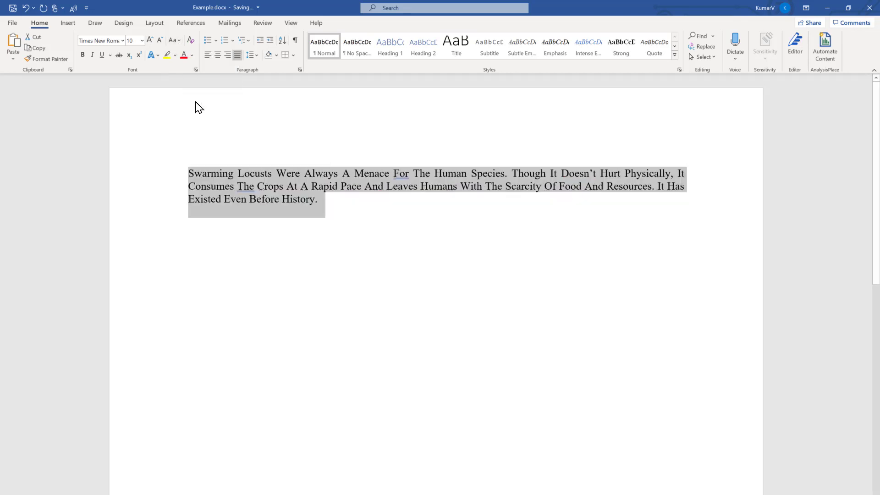
left_click(270, 179)
mouse_move(323, 201)
left_mouse_down()
mouse_move(264, 200)
mouse_move(191, 172)
left_mouse_up()
left_click(254, 197)
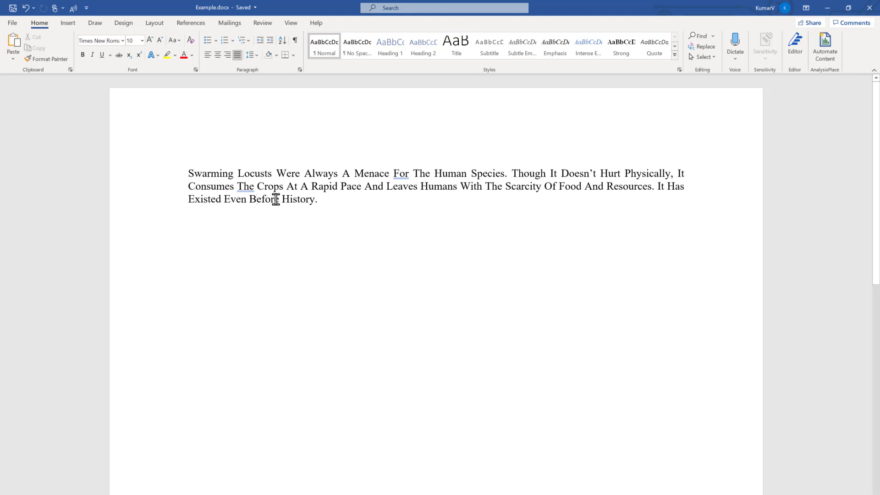
key("shift+F3")
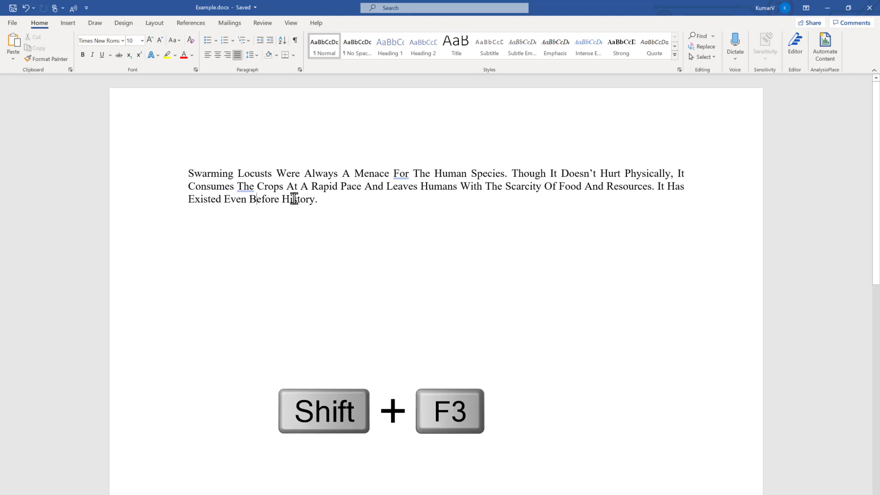
left_click(180, 40)
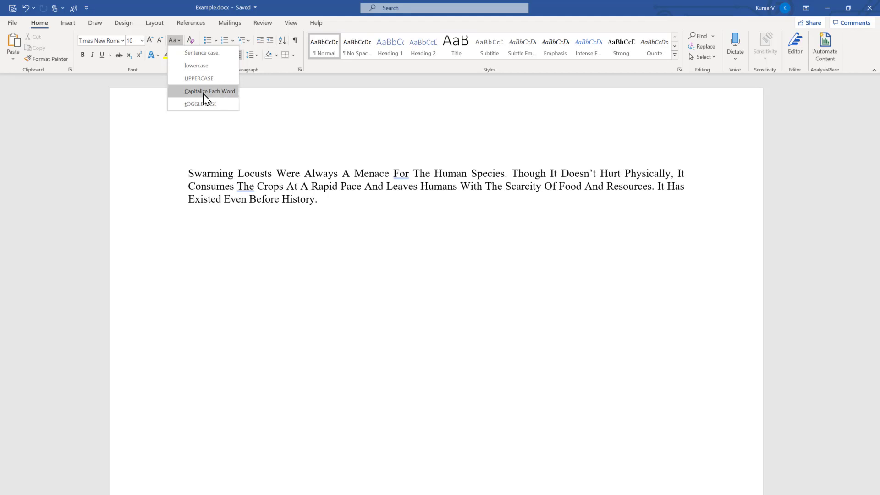
left_click(298, 137)
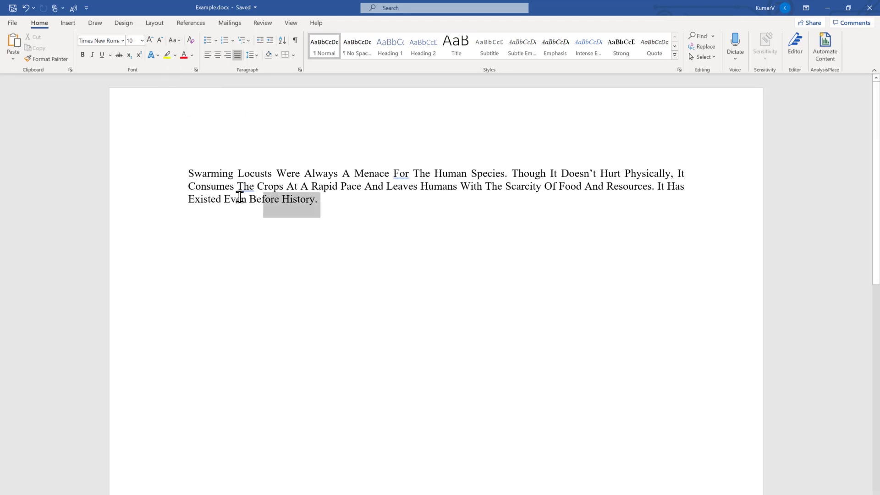
Select the locust paragraph, undo once, then press Shift+F3 twice to reach sentence case
left_click_drag(232, 196, 188, 177)
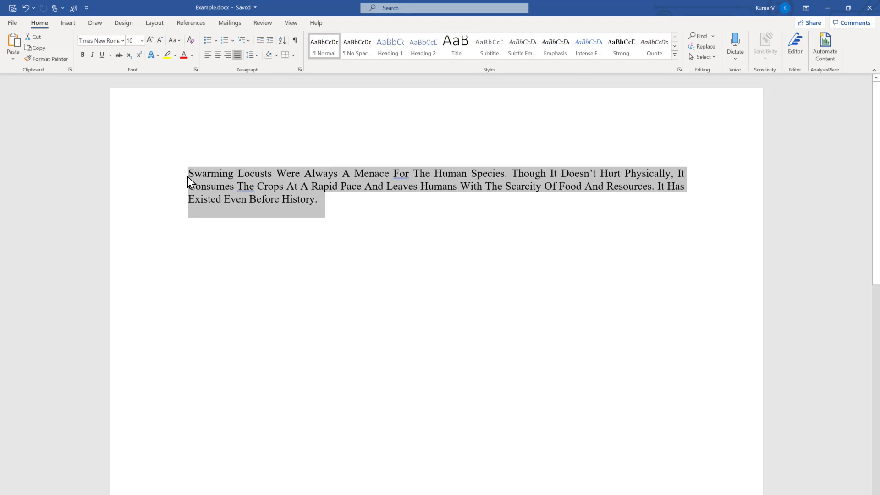
key("ctrl+z")
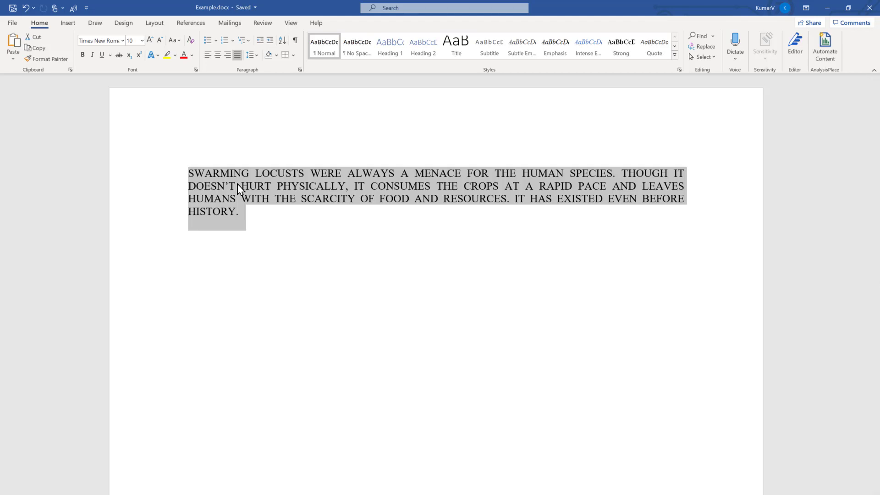
key("shift+F3")
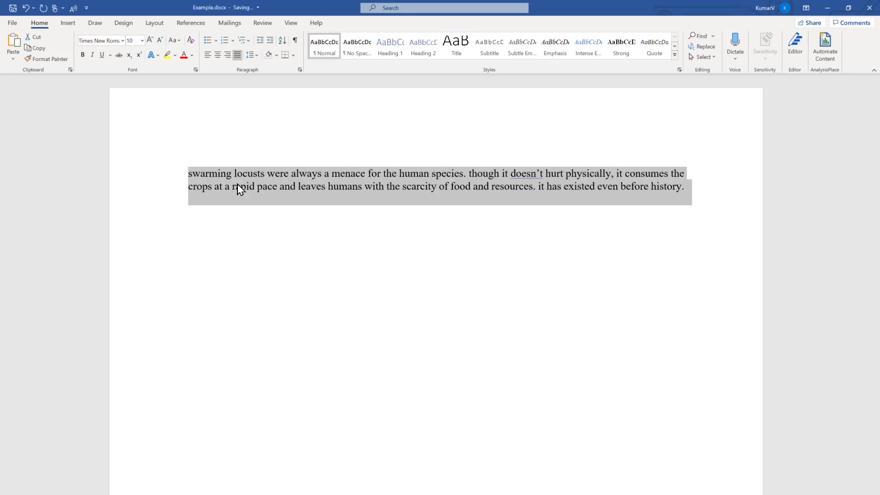
key("shift+F3")
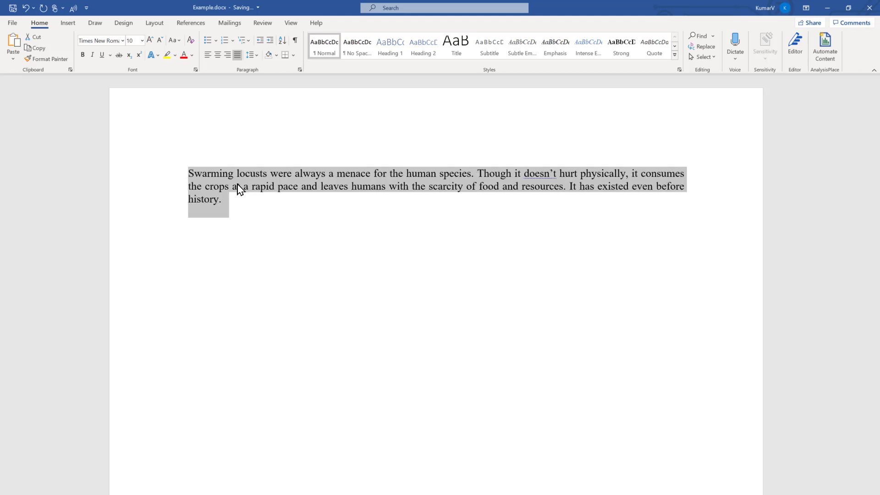